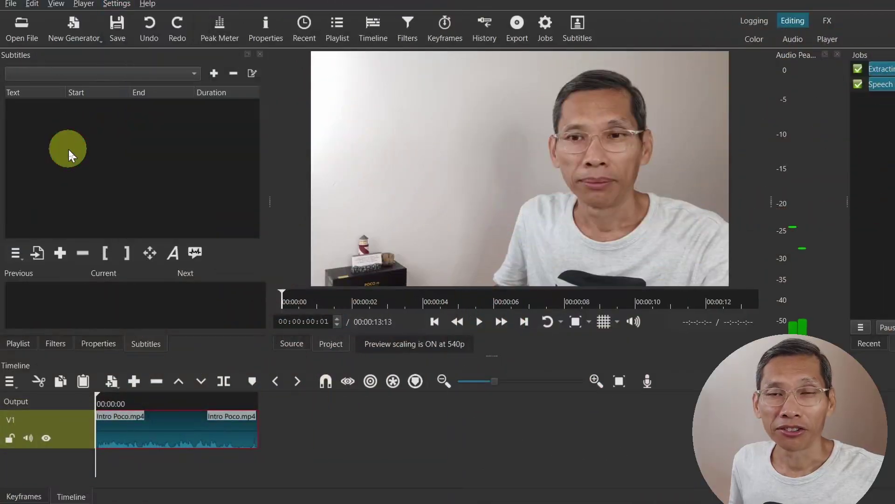
# Switch Shotcut to the light System Fusion theme and restart without saving project changes
pyautogui.click(117, 4)
pyautogui.moveTo(130, 207)
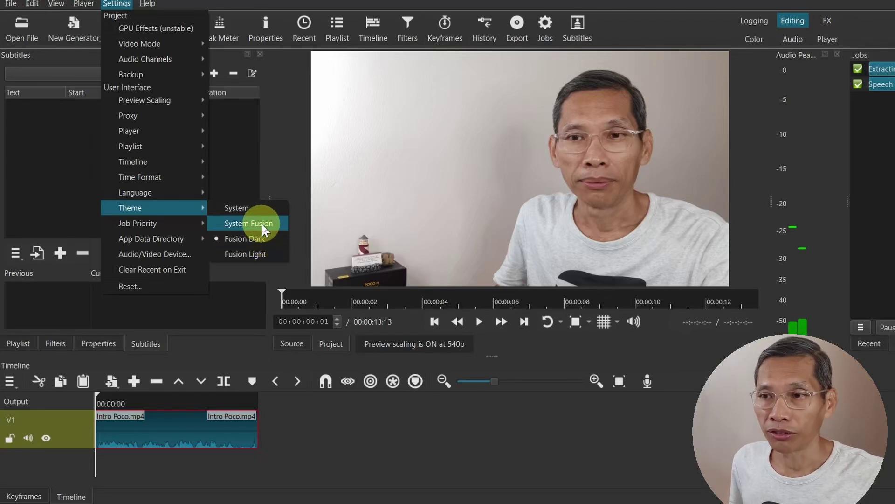
pyautogui.click(248, 223)
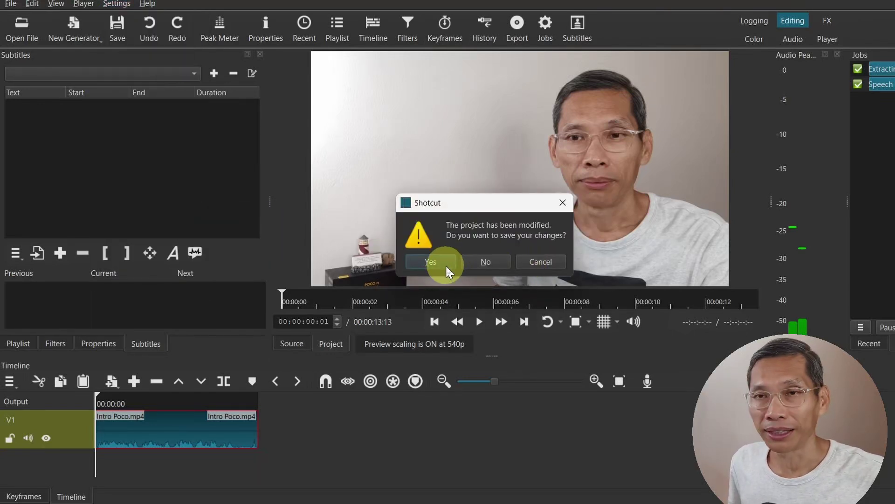
pyautogui.click(475, 264)
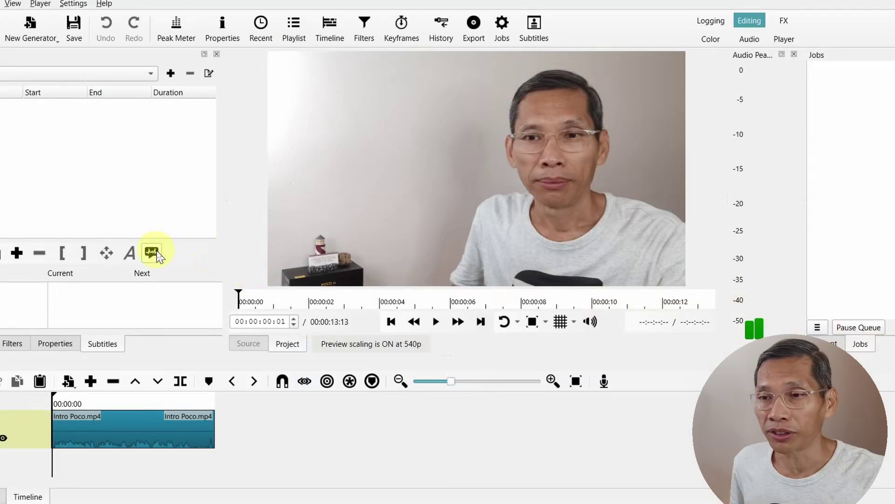
# Start Speech to Text with a 30-character maximum line length and reveal the model configuration
pyautogui.click(156, 253)
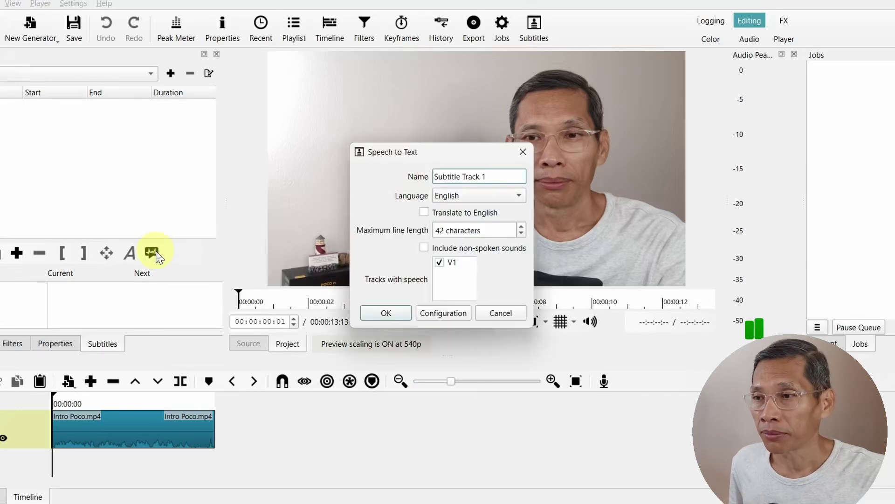
pyautogui.doubleClick(440, 229)
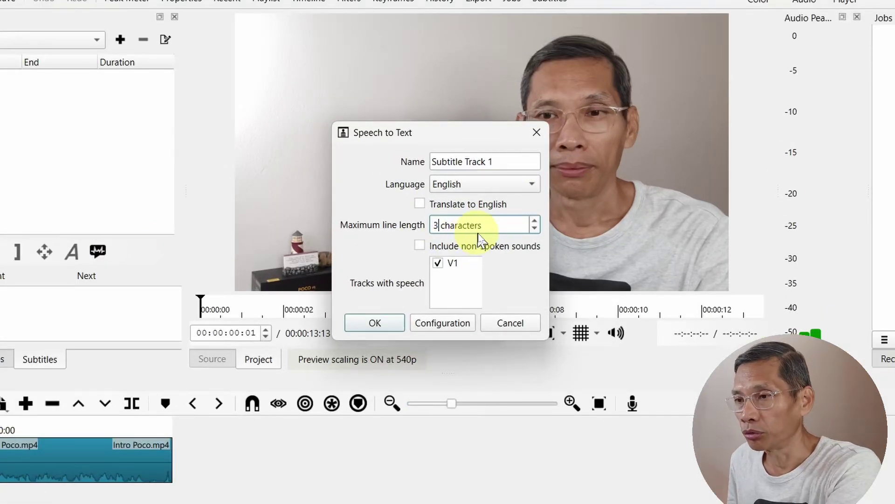
pyautogui.click(455, 323)
pyautogui.moveTo(496, 140); pyautogui.dragTo(396, 1)
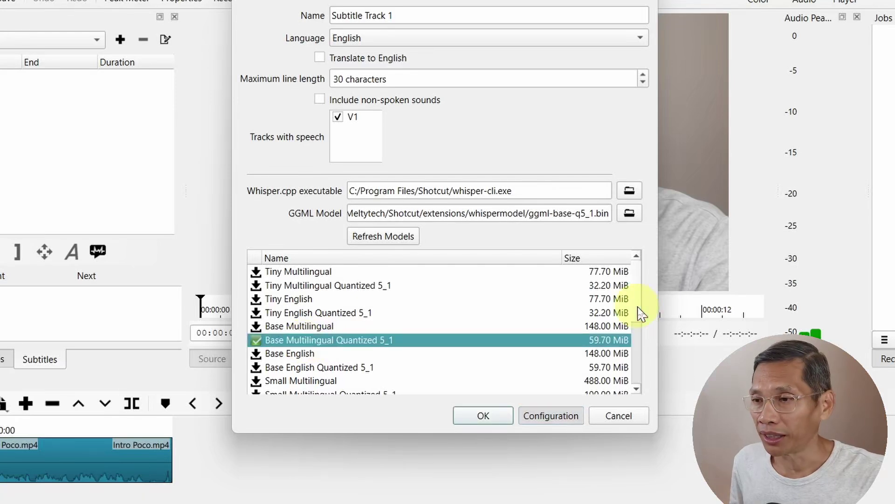
pyautogui.moveTo(637, 306); pyautogui.dragTo(640, 373)
pyautogui.scroll(2, 456, 321)
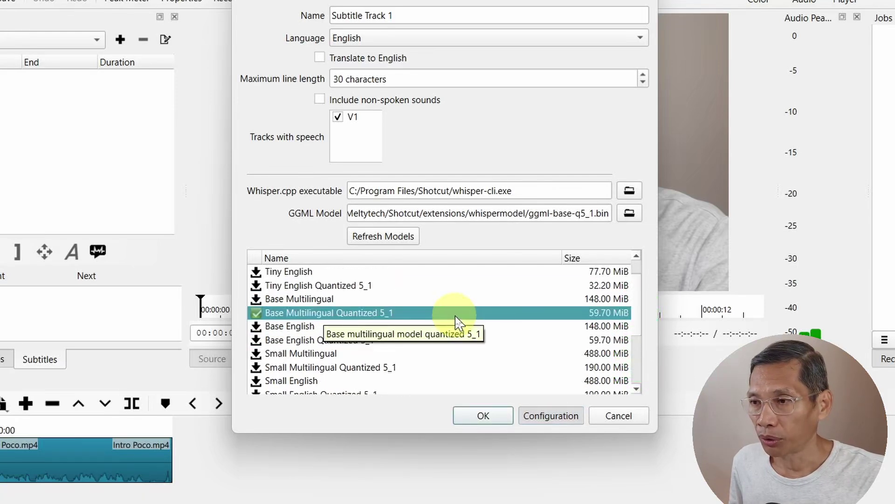
# Download Tiny English, then transcribe using the Base Multilingual Quantized 5_1 model
pyautogui.click(338, 277)
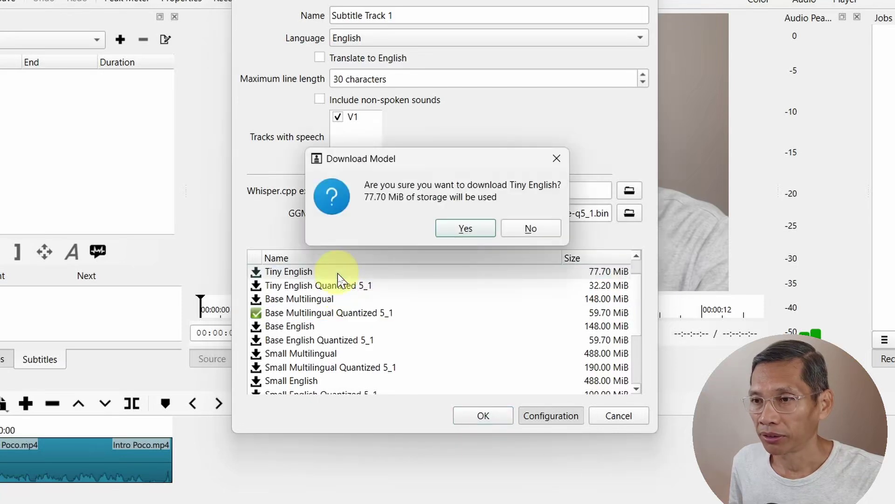
pyautogui.click(467, 227)
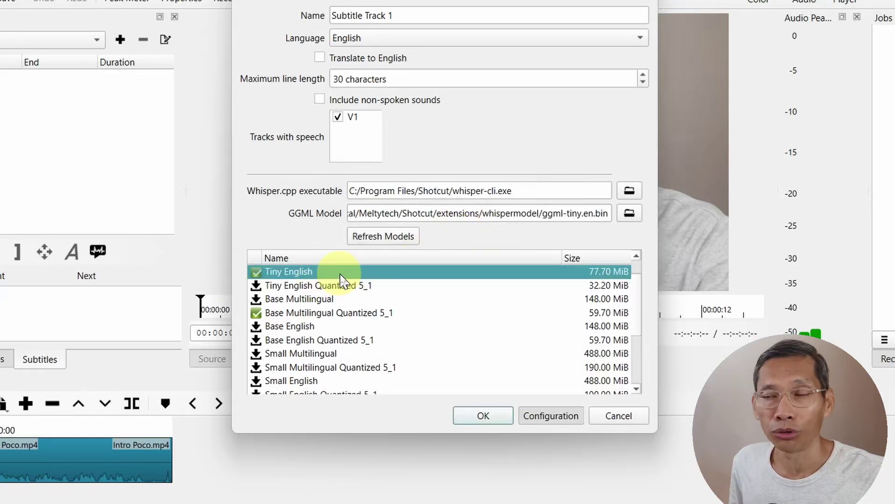
pyautogui.click(409, 313)
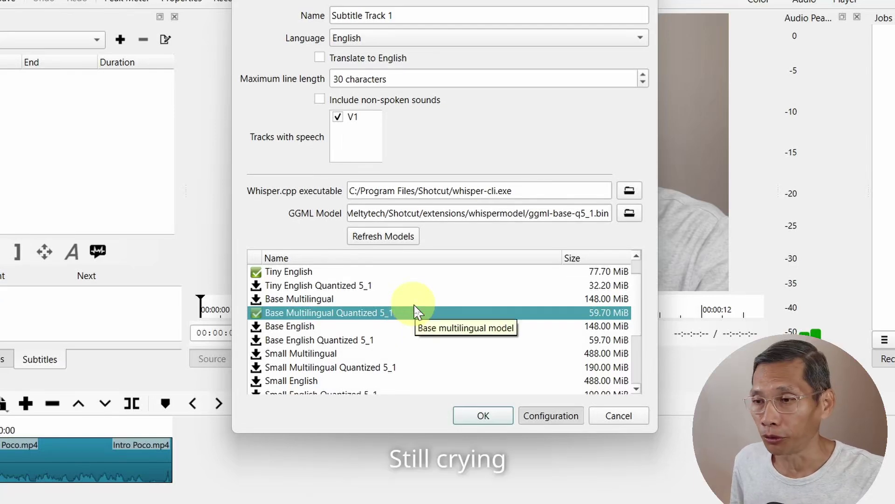
pyautogui.click(495, 416)
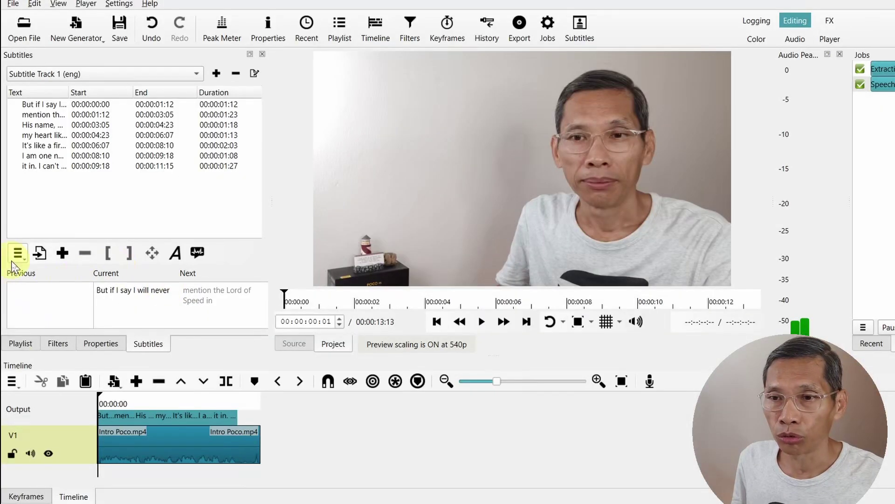
# Generate text clips on the timeline from the subtitles using the Typewriter 60 preset
pyautogui.click(12, 262)
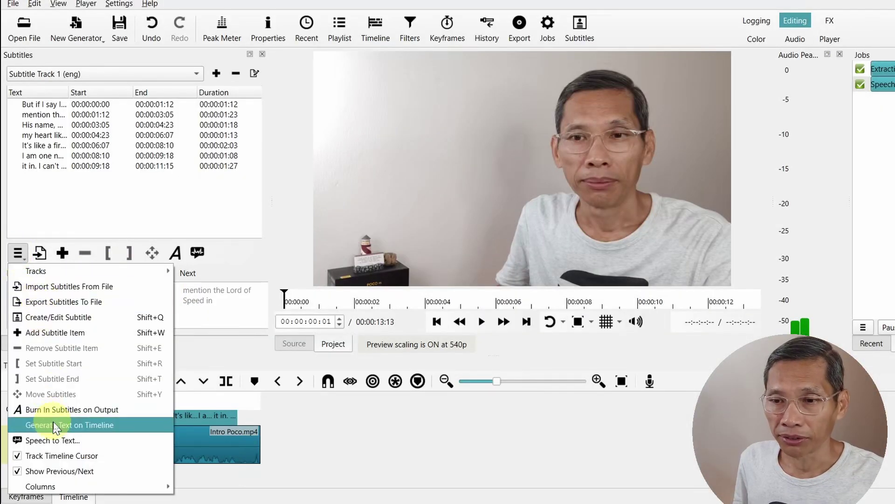
pyautogui.click(75, 427)
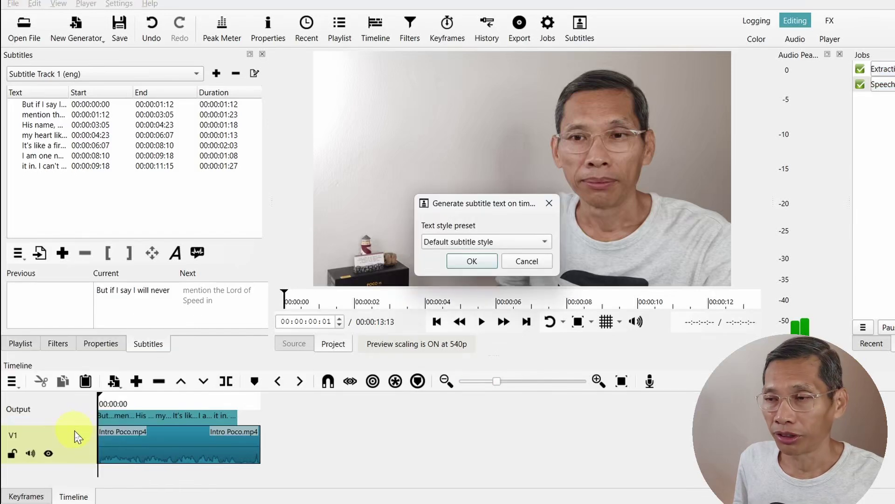
pyautogui.click(541, 242)
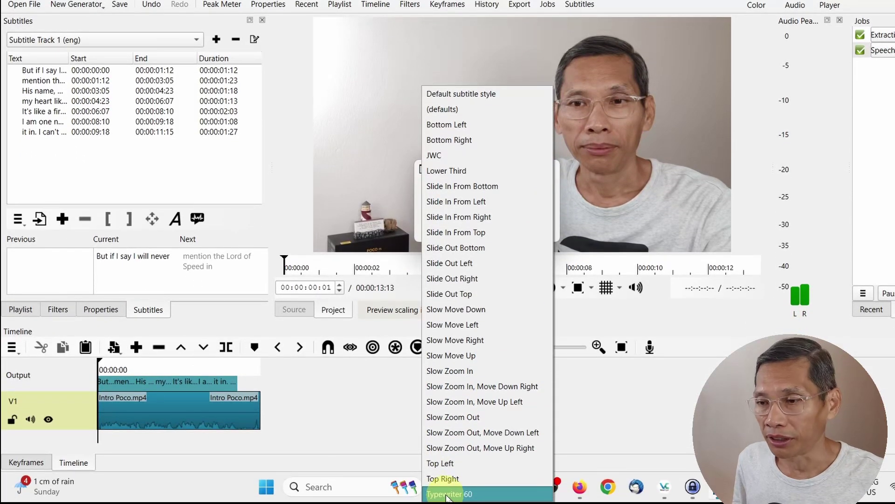
pyautogui.click(446, 494)
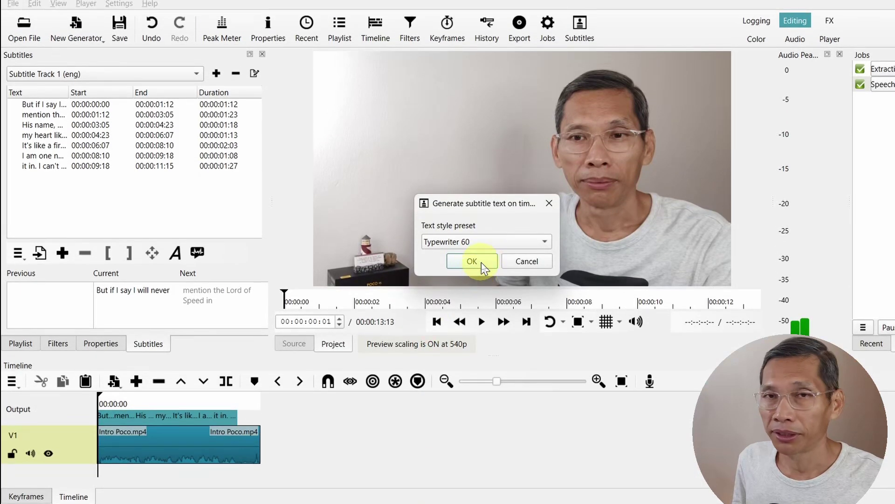
pyautogui.click(482, 264)
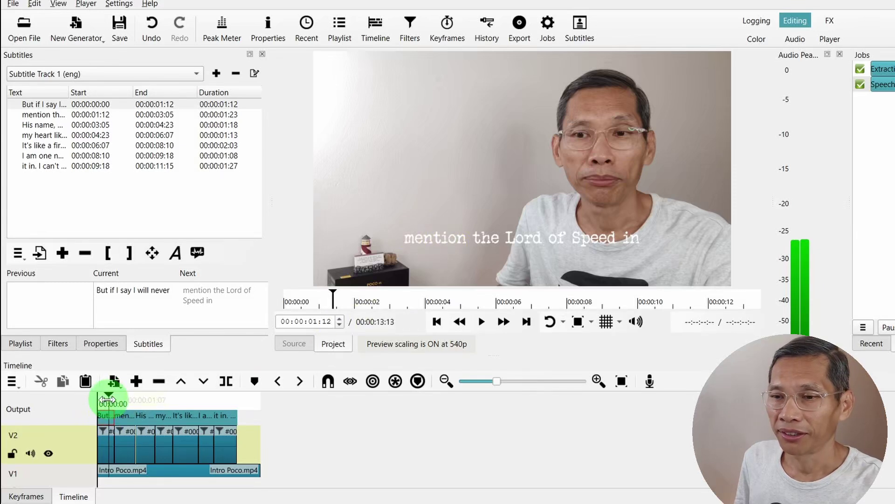
# Add an Outline filter to the first subtitle text clip on V2
pyautogui.moveTo(104, 400); pyautogui.dragTo(110, 450)
pyautogui.click(107, 446)
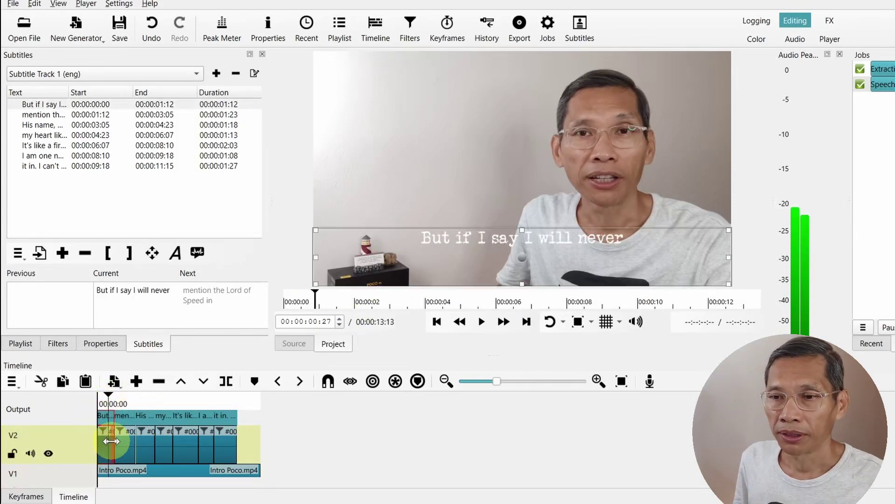
pyautogui.click(58, 344)
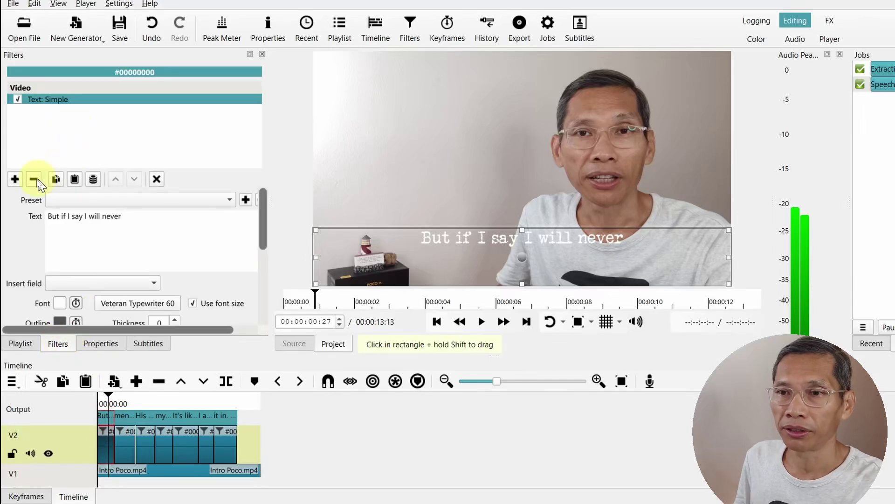
pyautogui.click(16, 180)
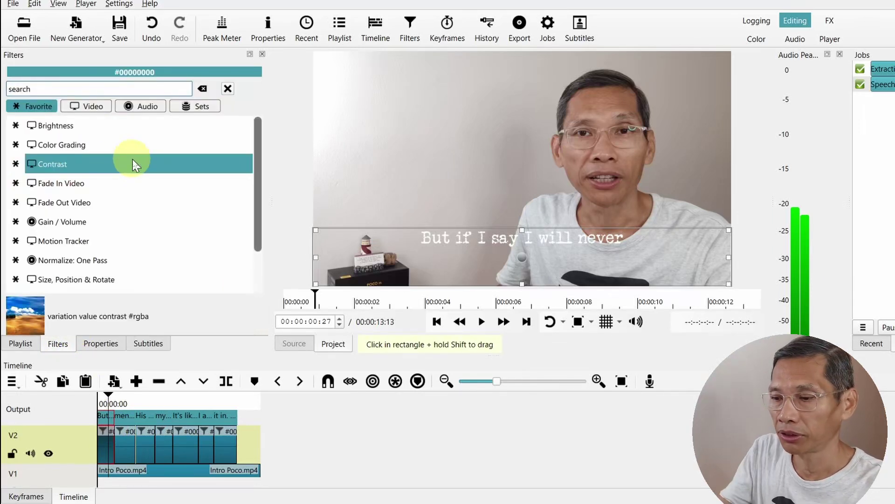
pyautogui.write('outline')
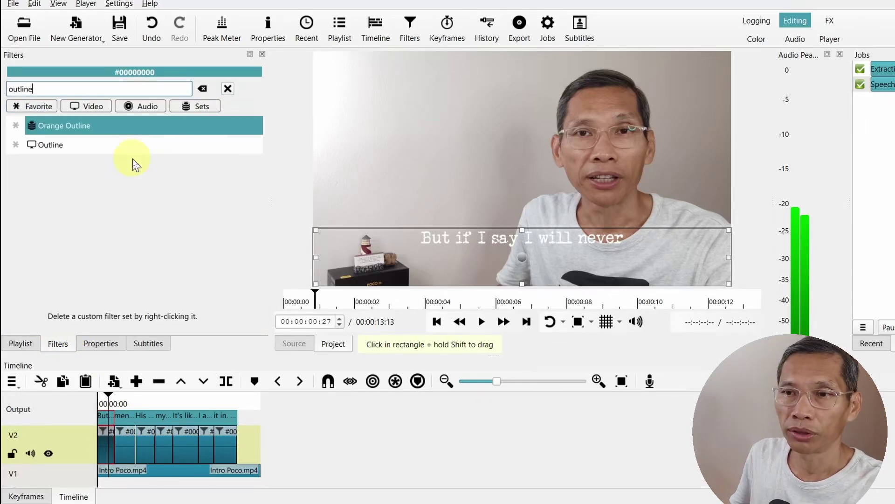
pyautogui.click(117, 148)
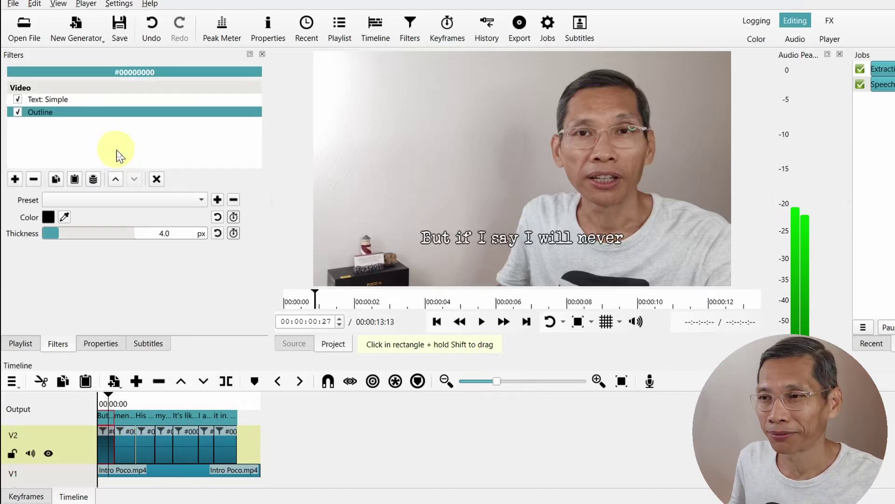
# Make the outline red and raise its thickness to 7.8 px
pyautogui.click(48, 217)
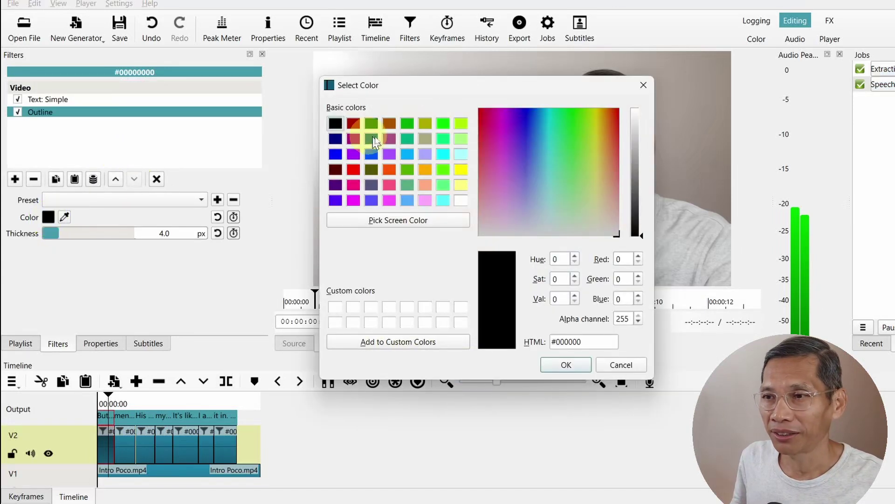
pyautogui.click(356, 169)
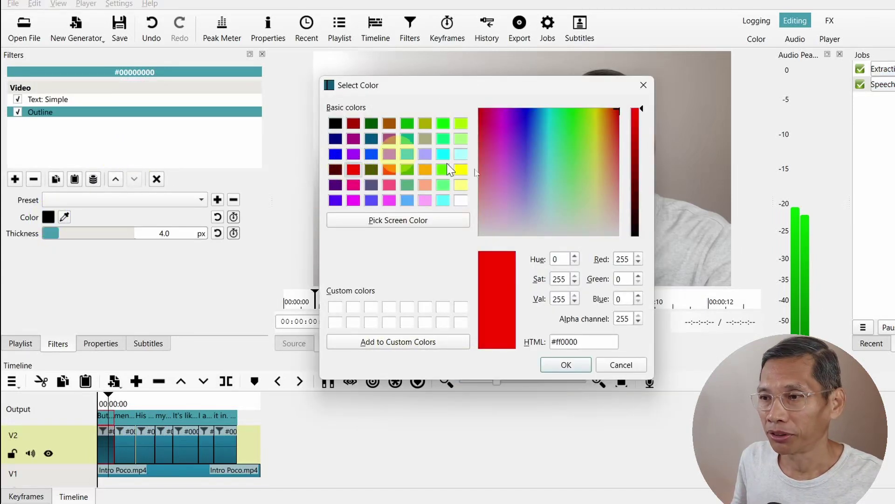
pyautogui.click(570, 365)
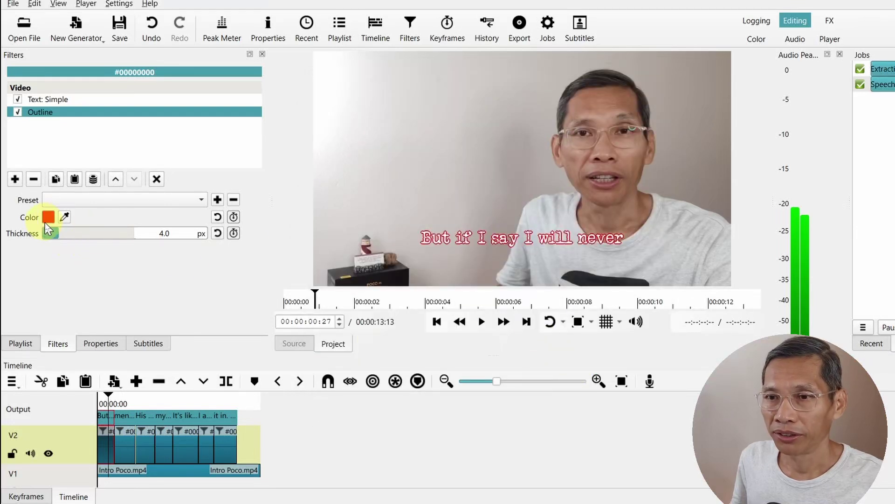
pyautogui.moveTo(60, 233); pyautogui.dragTo(81, 240)
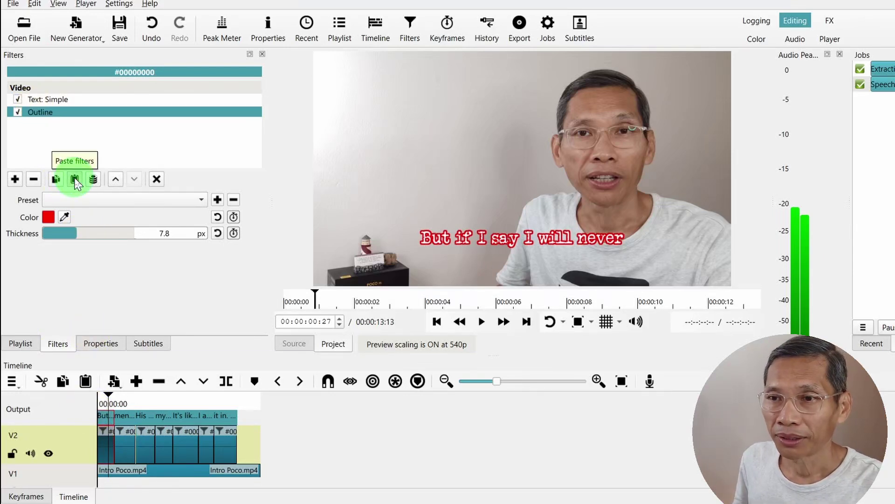
# Copy the Outline filter and select the next subtitle clip to receive it
pyautogui.click(55, 180)
pyautogui.click(81, 188)
pyautogui.click(142, 441)
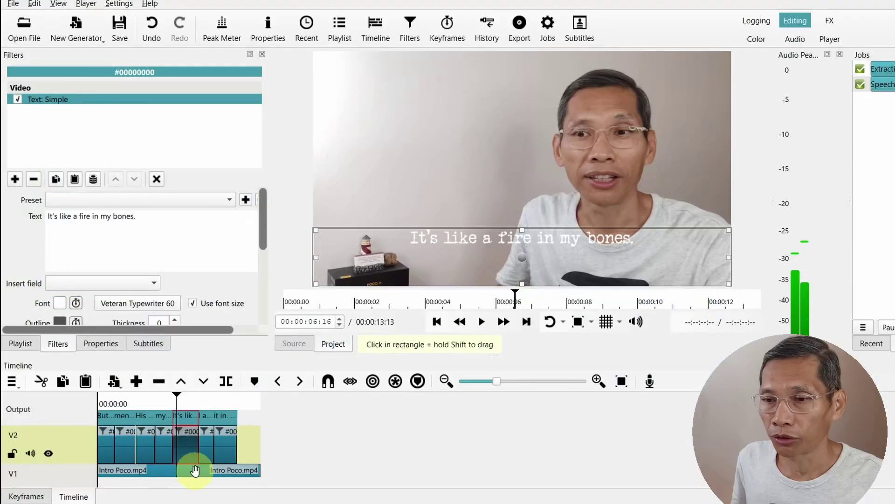
# Add the Soft Focus filter set to Intro Poco.mp4 and lower its opacity to 8%
pyautogui.click(195, 471)
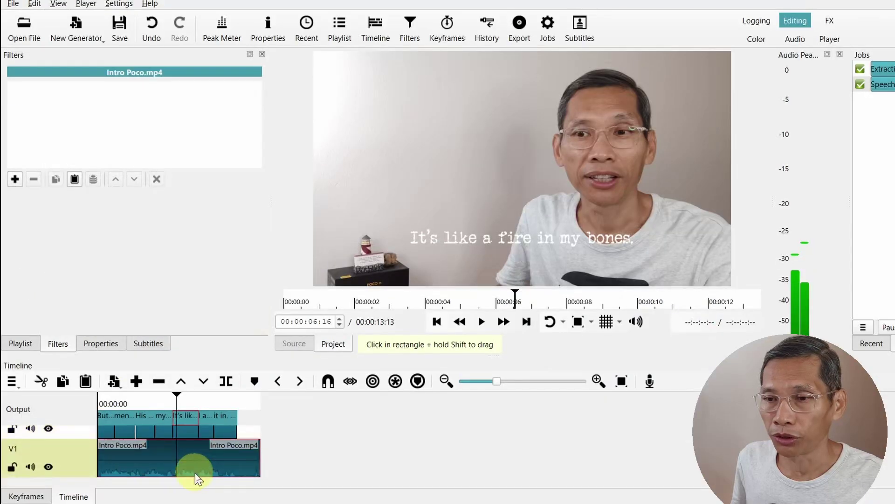
pyautogui.click(15, 179)
pyautogui.write('soft')
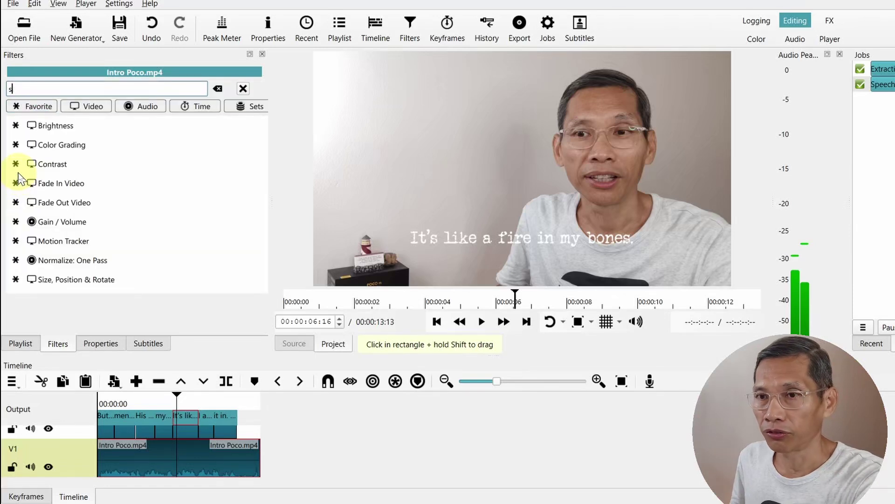
pyautogui.click(76, 223)
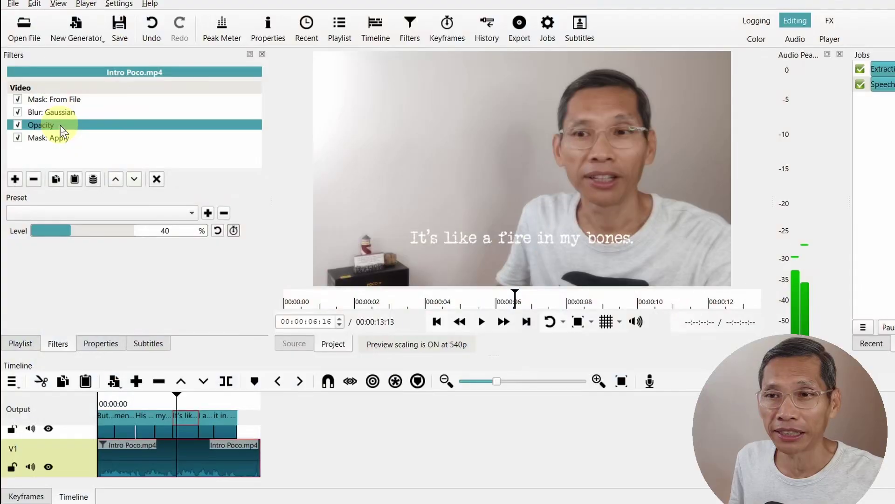
pyautogui.moveTo(70, 230); pyautogui.dragTo(44, 233)
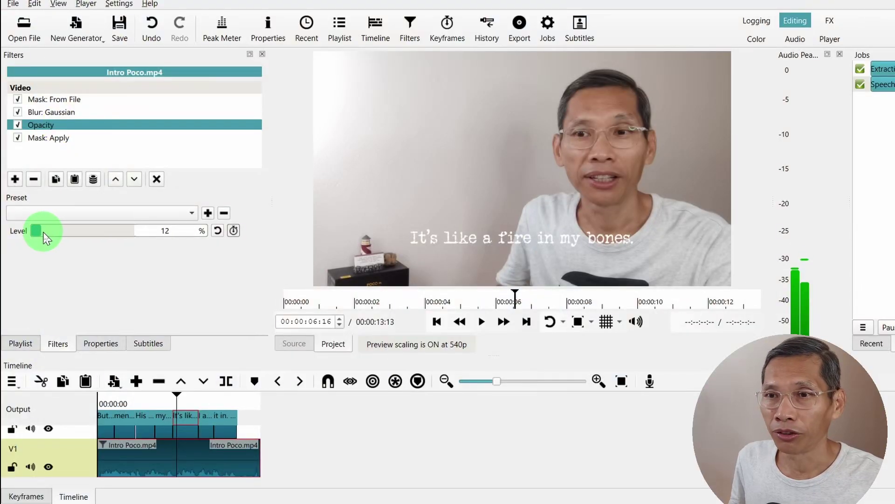
pyautogui.click(58, 113)
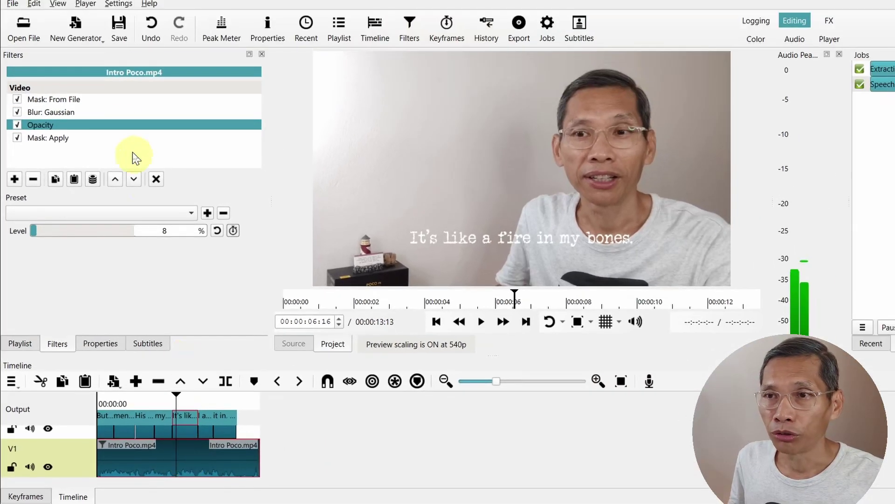
# Enable Adjust Clip Gain/Volume in the Timeline settings
pyautogui.click(119, 3)
pyautogui.moveTo(170, 163)
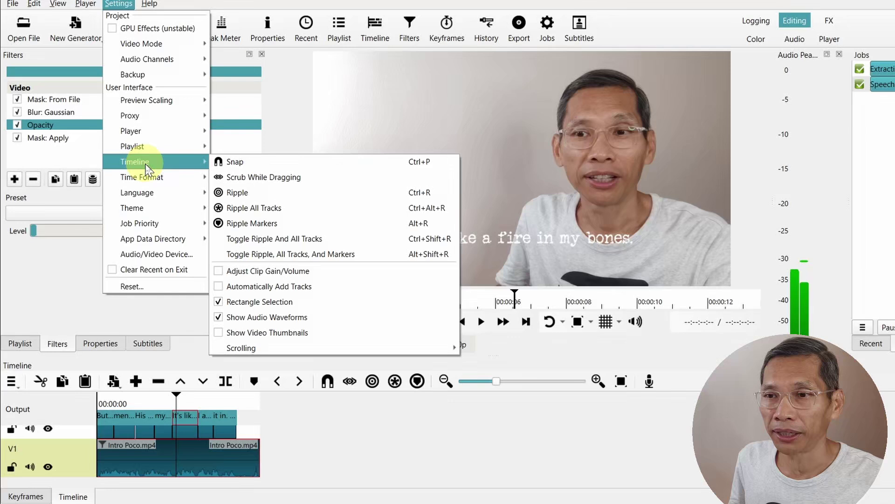
pyautogui.click(254, 275)
# Raise the first Intro Poco.mp4 clip's gain to 10 dB on the timeline
pyautogui.moveTo(220, 436); pyautogui.dragTo(191, 462)
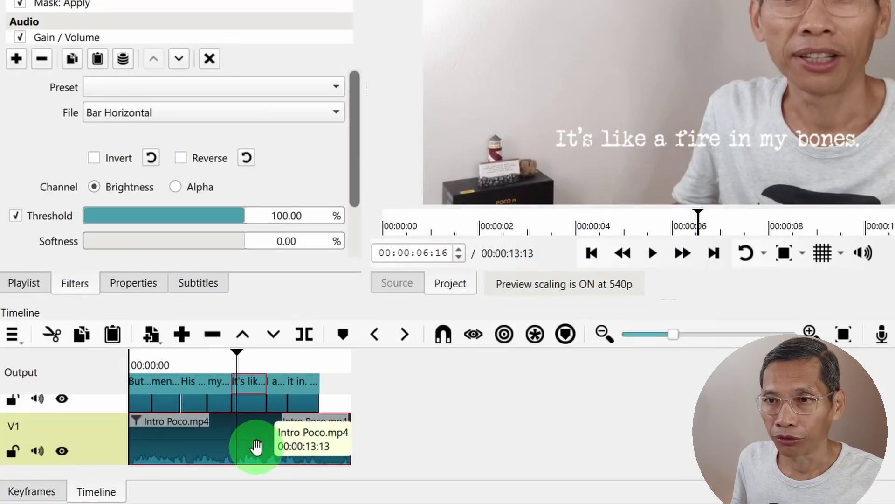
pyautogui.moveTo(256, 446); pyautogui.dragTo(188, 419)
pyautogui.click(205, 362)
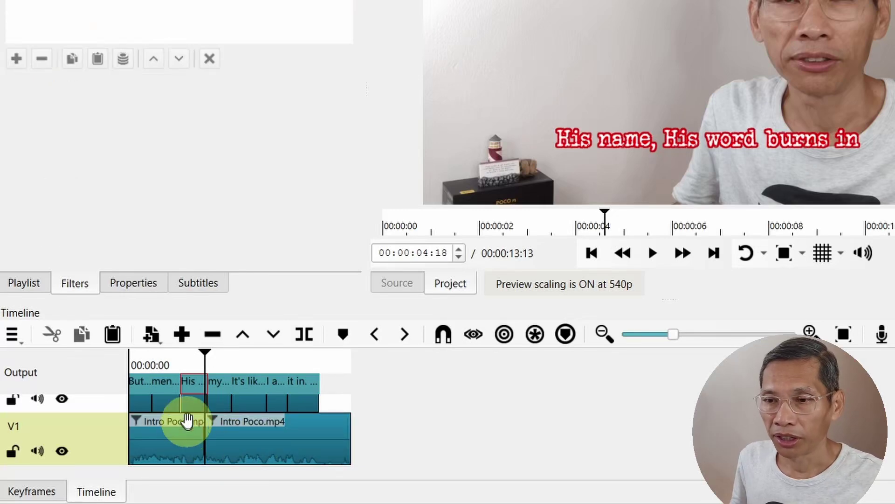
pyautogui.click(170, 365)
pyautogui.click(170, 448)
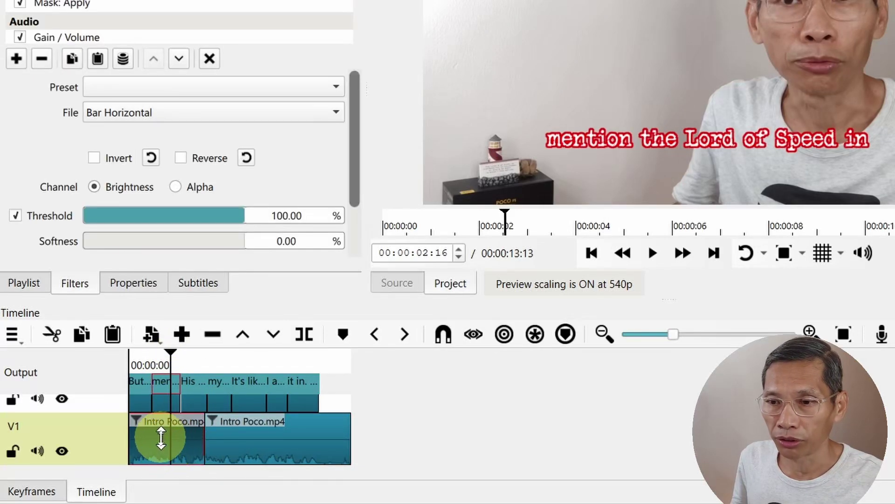
pyautogui.moveTo(161, 440); pyautogui.dragTo(384, 412)
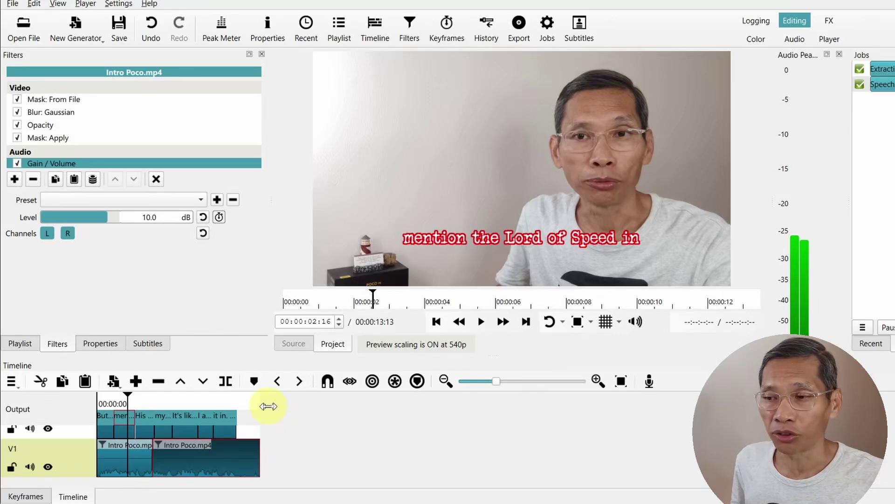